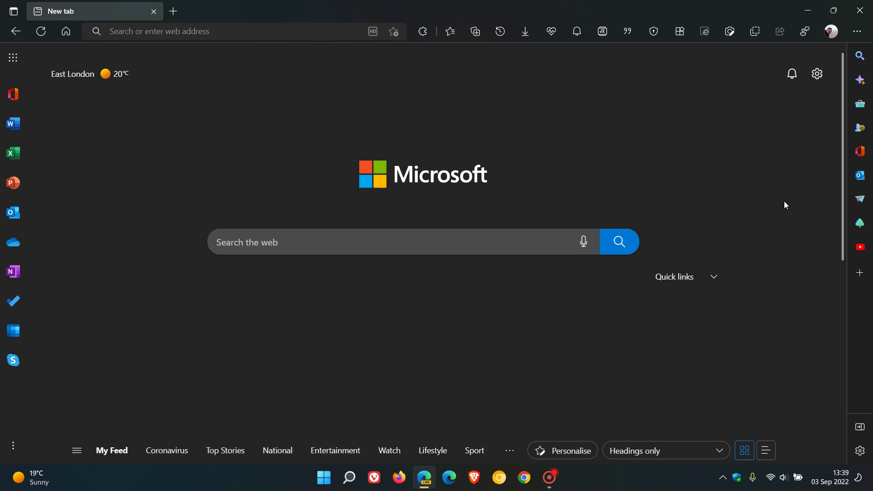
# Open Customise sidebar and scroll the apps list past Deezer and Spotify to the switched-off Gmail and YouTube
pyautogui.click(860, 274)
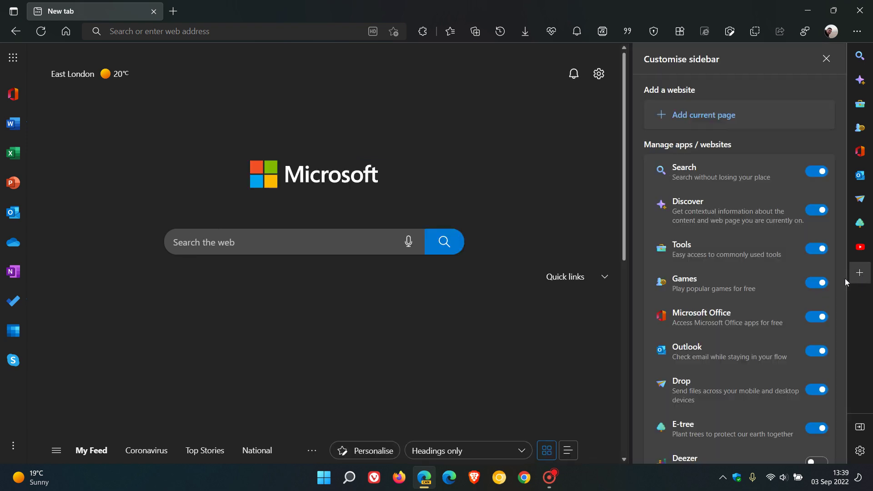
pyautogui.scroll(-3, 748, 219)
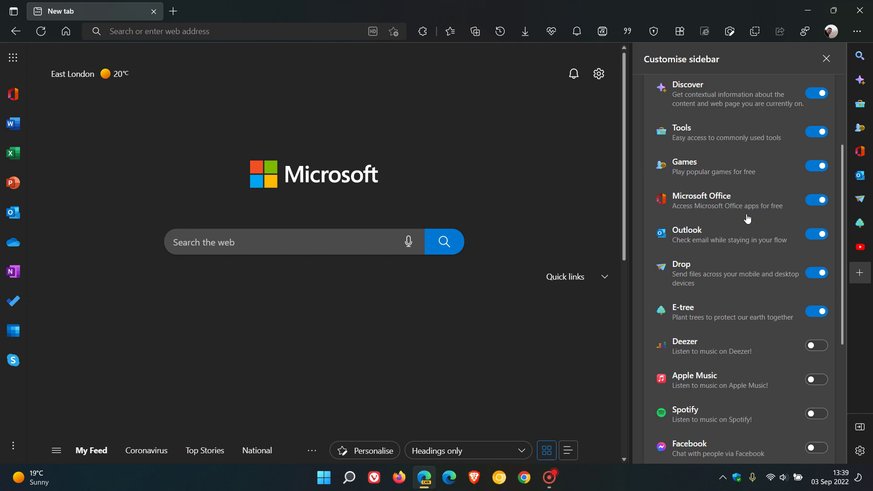
pyautogui.scroll(-4, 748, 219)
pyautogui.scroll(-1, 748, 218)
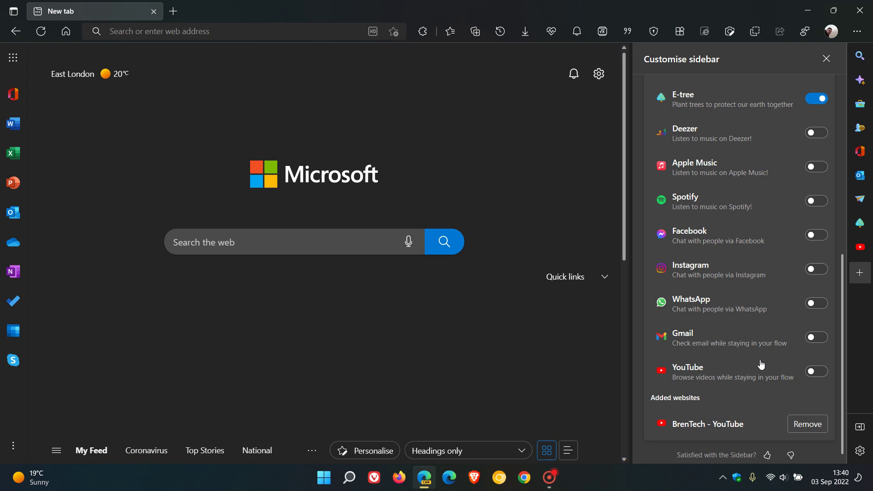
pyautogui.scroll(7, 764, 364)
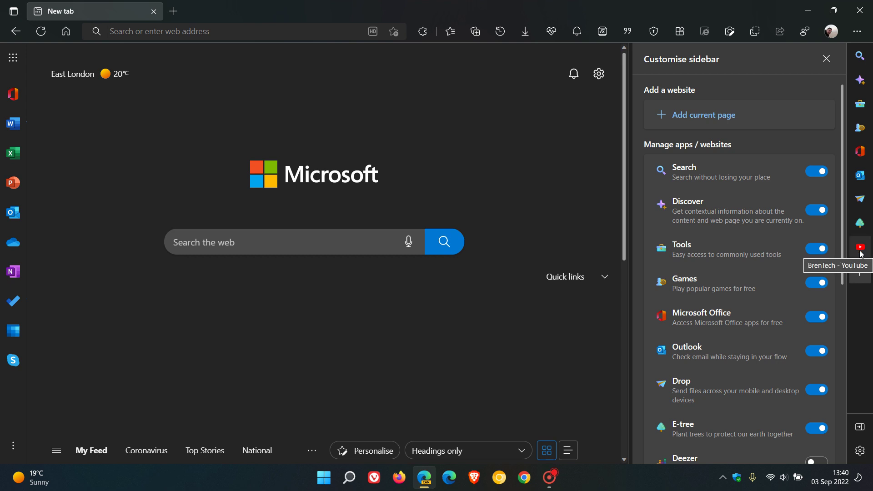
pyautogui.scroll(-1, 746, 188)
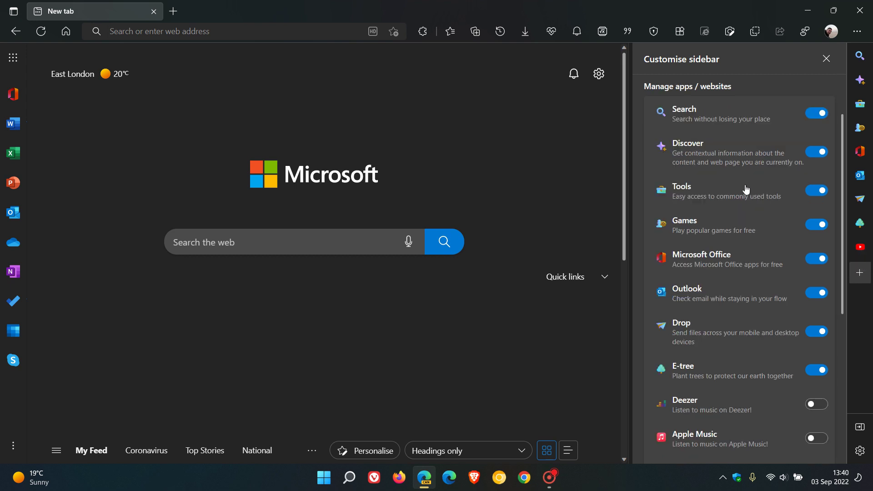
pyautogui.scroll(-4, 746, 188)
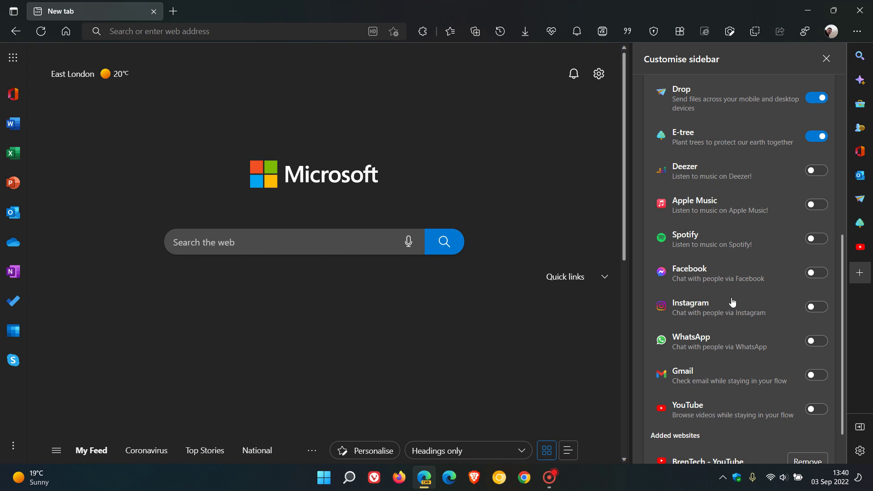
pyautogui.scroll(-1, 720, 348)
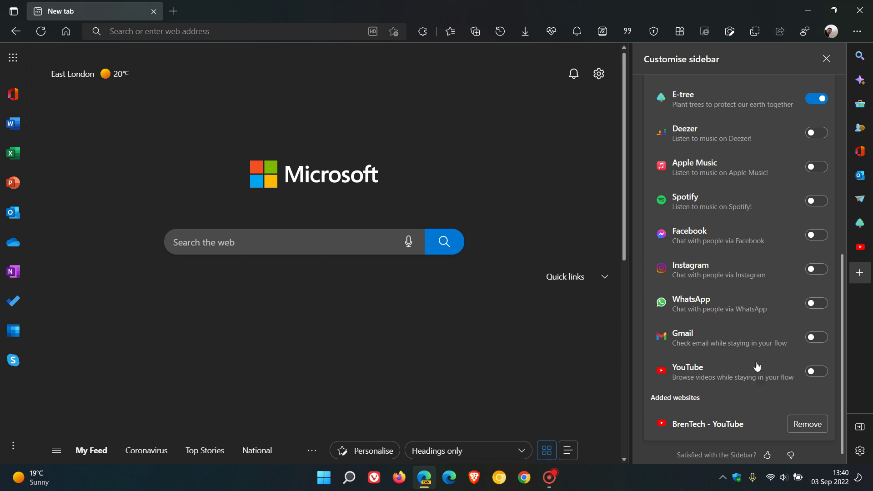
pyautogui.scroll(4, 772, 320)
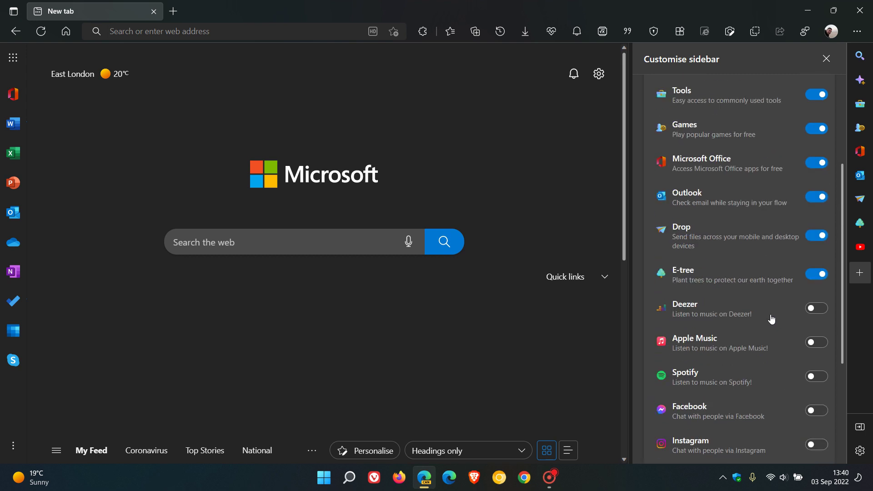
pyautogui.scroll(4, 772, 319)
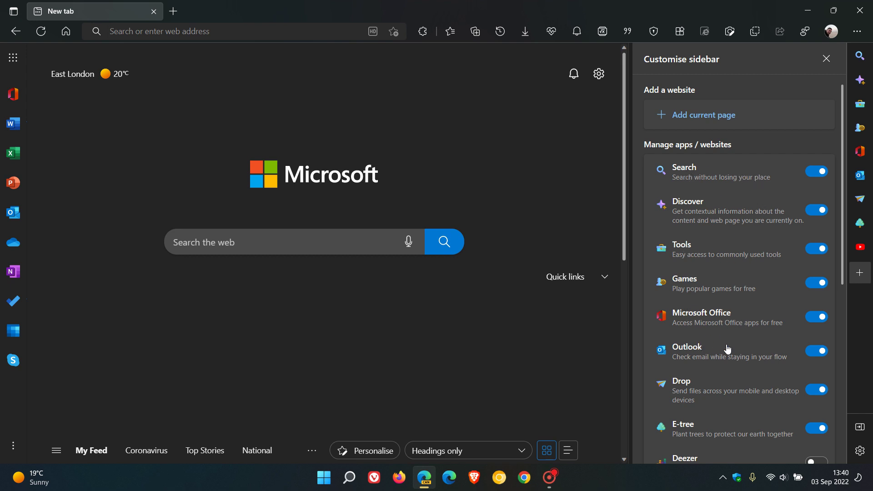
pyautogui.scroll(-2, 743, 258)
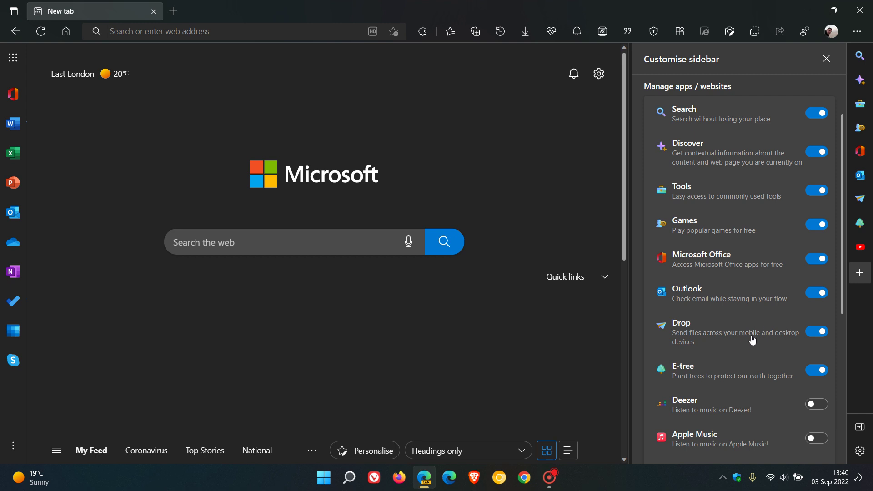
pyautogui.scroll(-2, 752, 337)
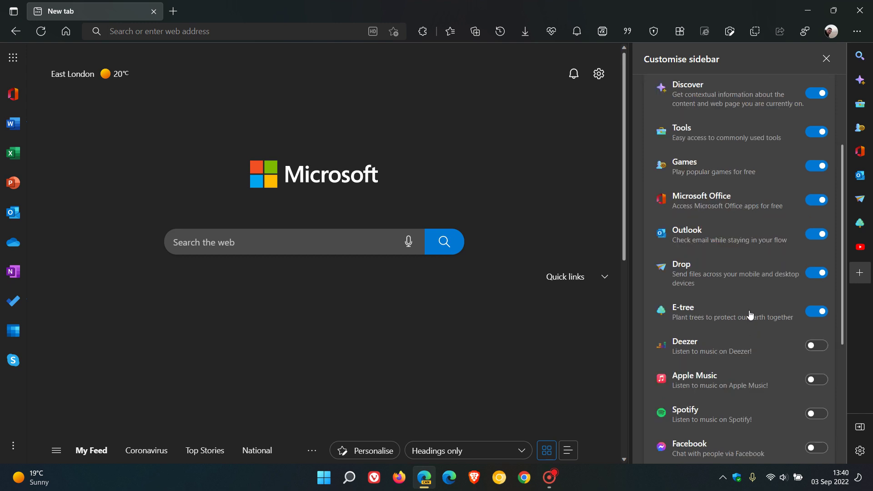
pyautogui.scroll(-4, 741, 273)
pyautogui.scroll(-3, 758, 339)
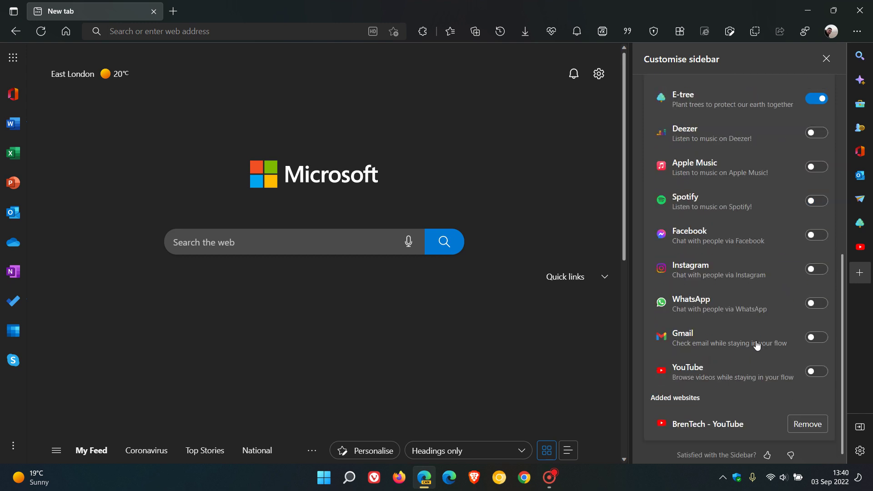
pyautogui.scroll(10, 757, 345)
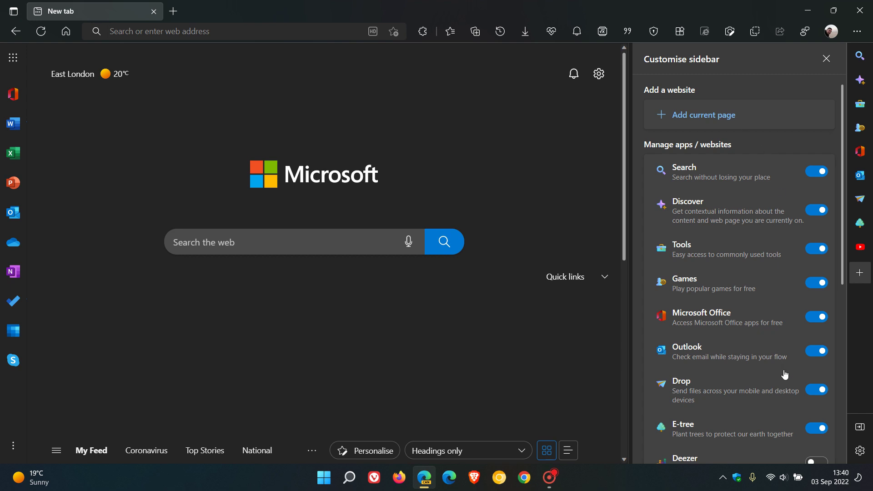
pyautogui.scroll(-4, 768, 366)
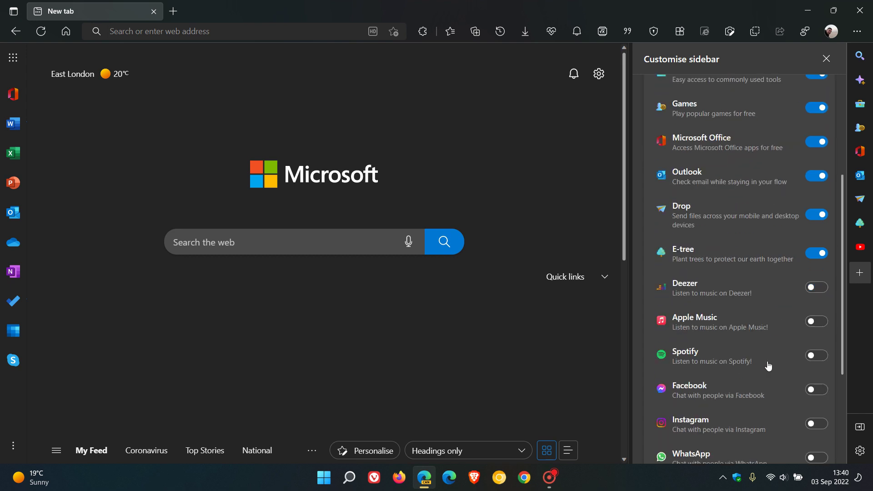
pyautogui.scroll(-3, 768, 366)
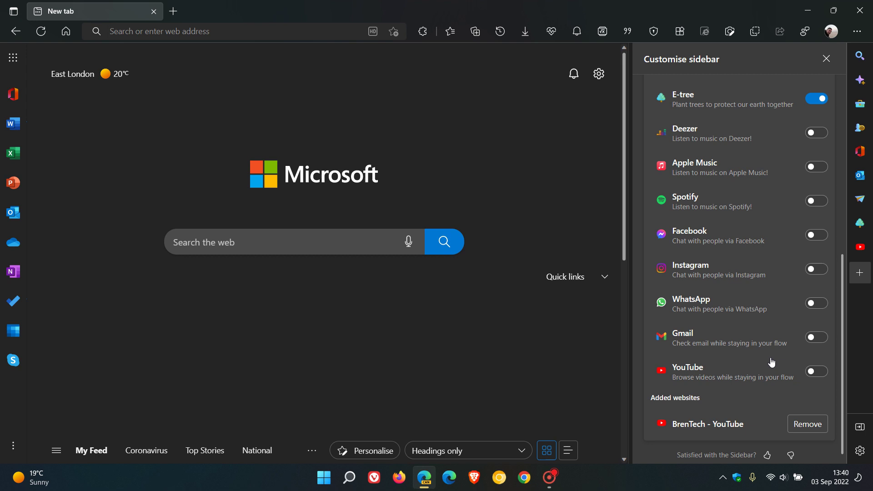
# Switch on the Gmail and YouTube sidebar apps and close the Customise sidebar pane
pyautogui.click(818, 337)
pyautogui.click(821, 371)
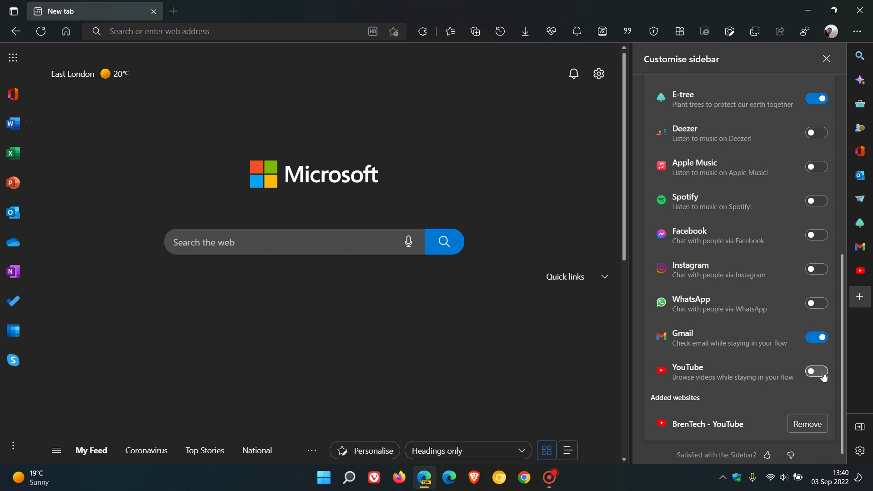
pyautogui.click(826, 58)
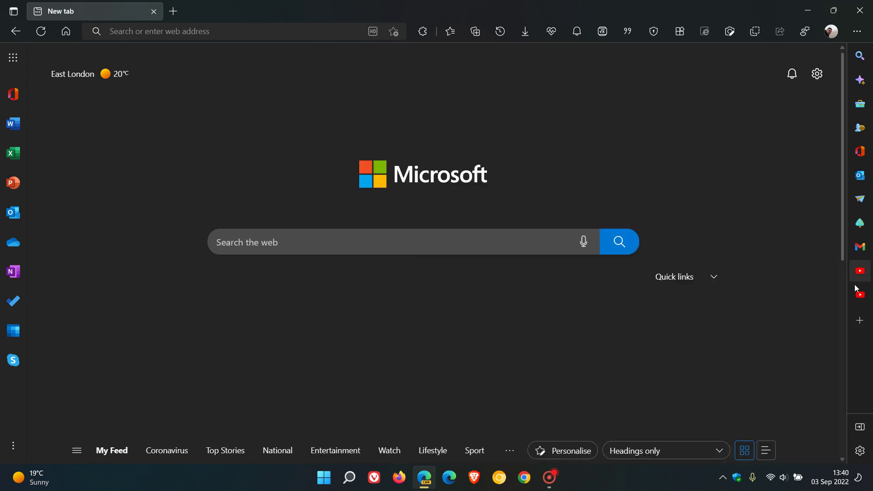
pyautogui.click(863, 254)
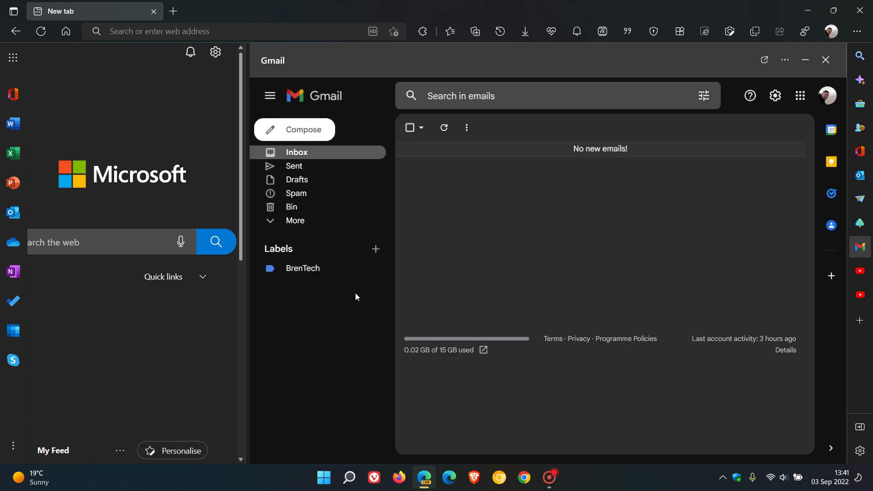
pyautogui.click(865, 109)
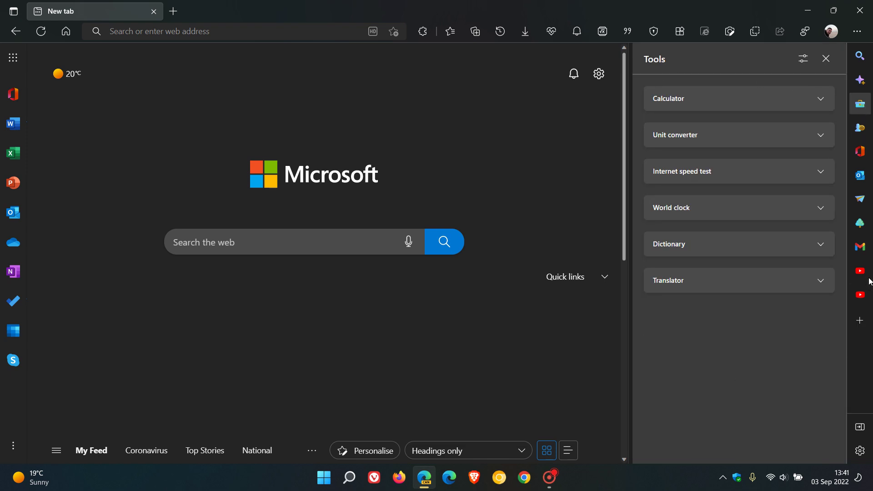
pyautogui.click(861, 247)
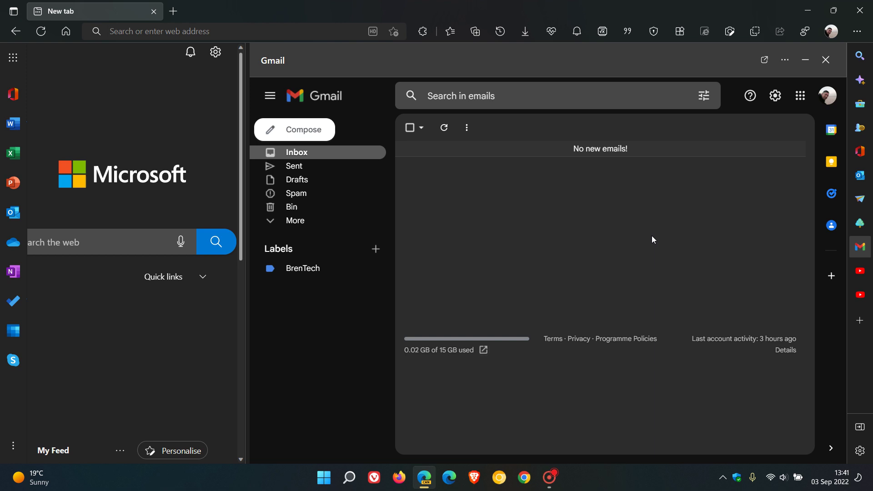
# Open YouTube in the side panel and play the Schumann piano concerto video from the feed
pyautogui.click(861, 274)
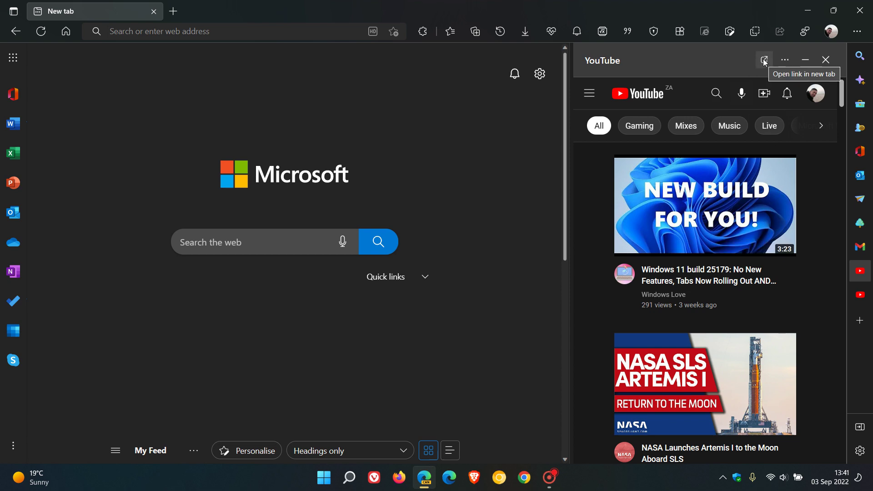
pyautogui.scroll(-8, 815, 237)
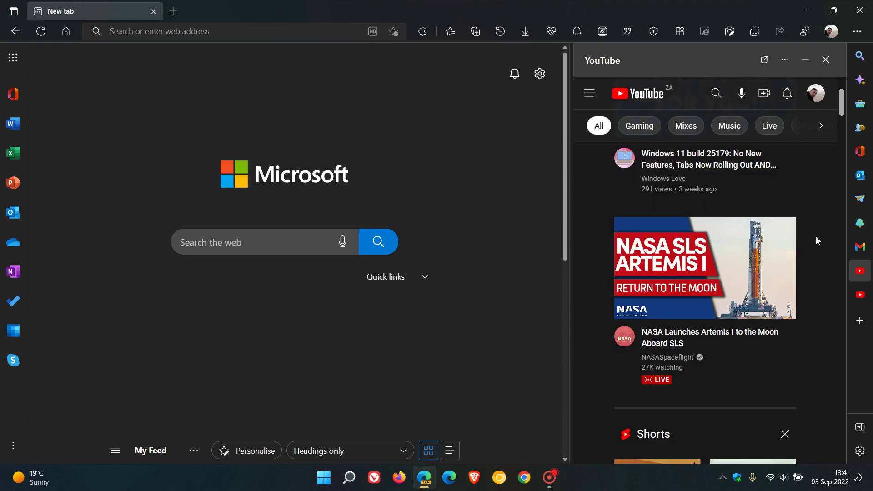
pyautogui.scroll(-4, 815, 236)
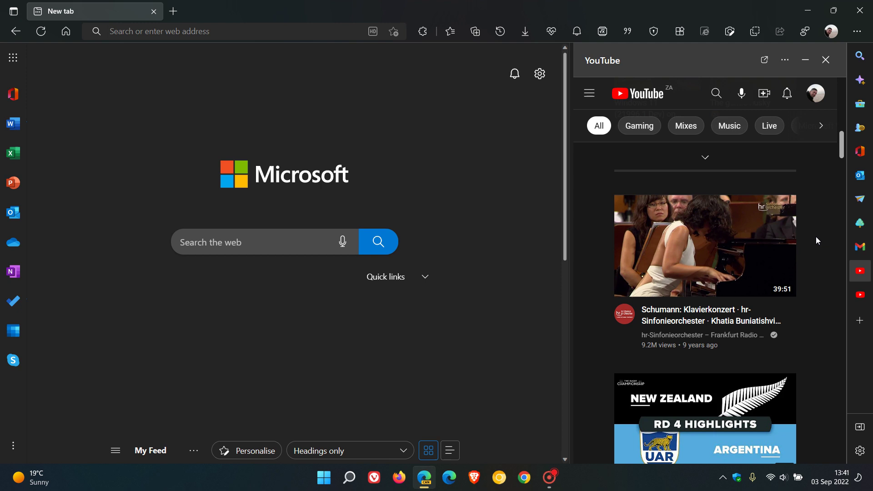
pyautogui.click(717, 320)
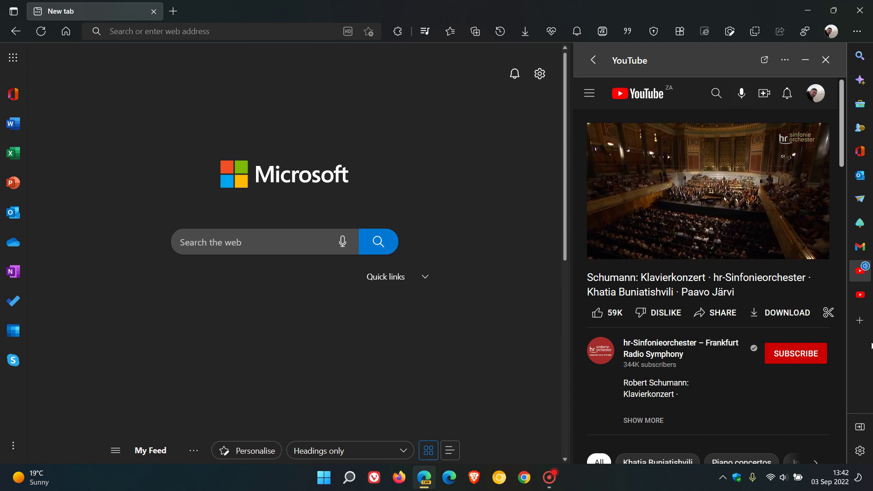
# Close the YouTube pane and toggle the Schumann video's play/pause from the sidebar mini-player
pyautogui.click(862, 277)
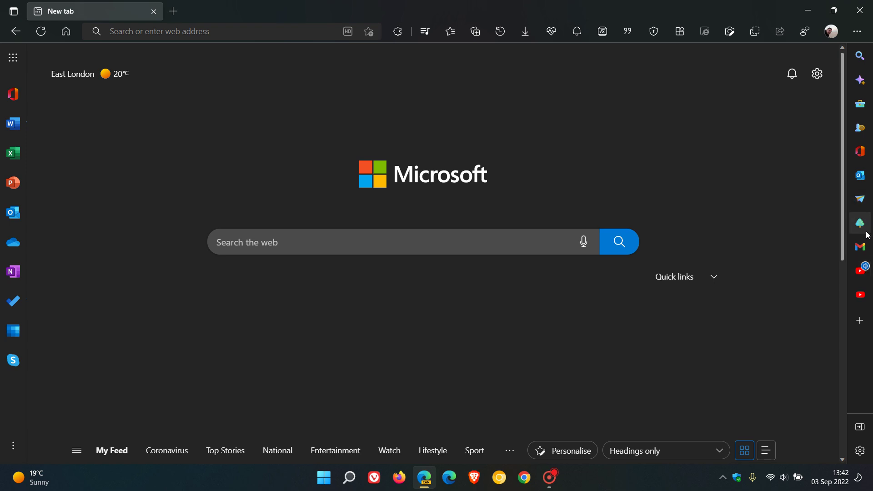
pyautogui.moveTo(866, 271)
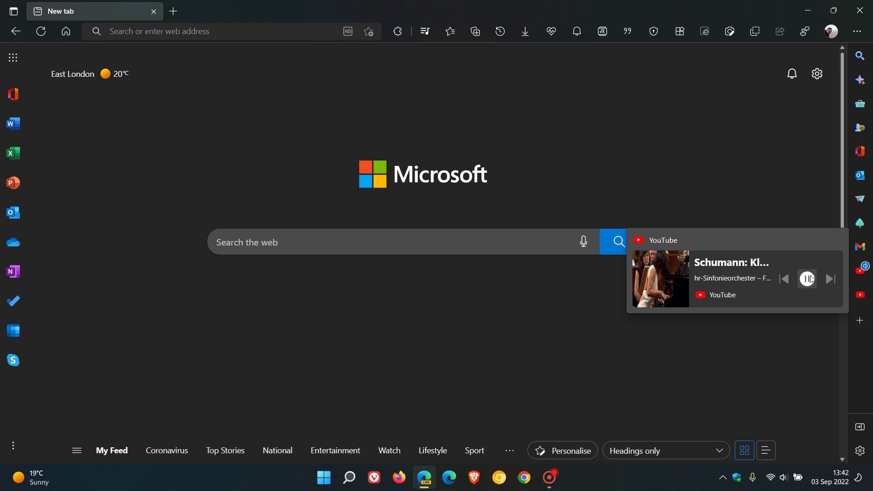
pyautogui.click(808, 278)
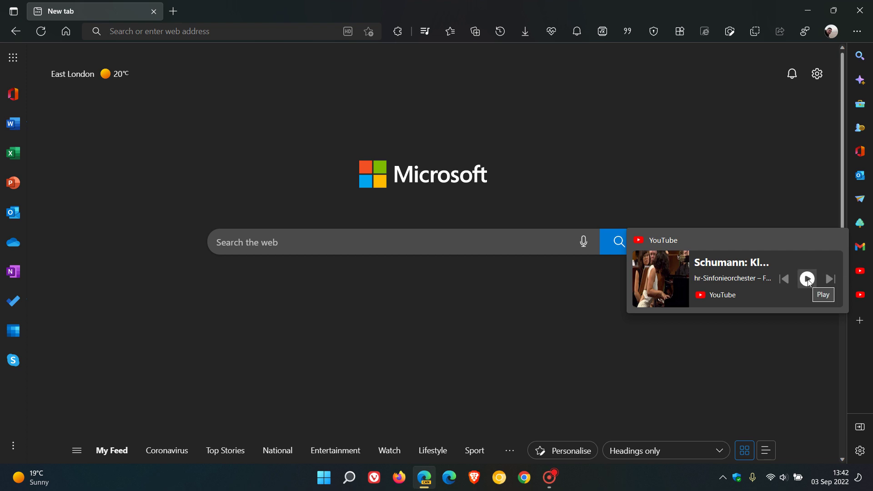
pyautogui.click(807, 278)
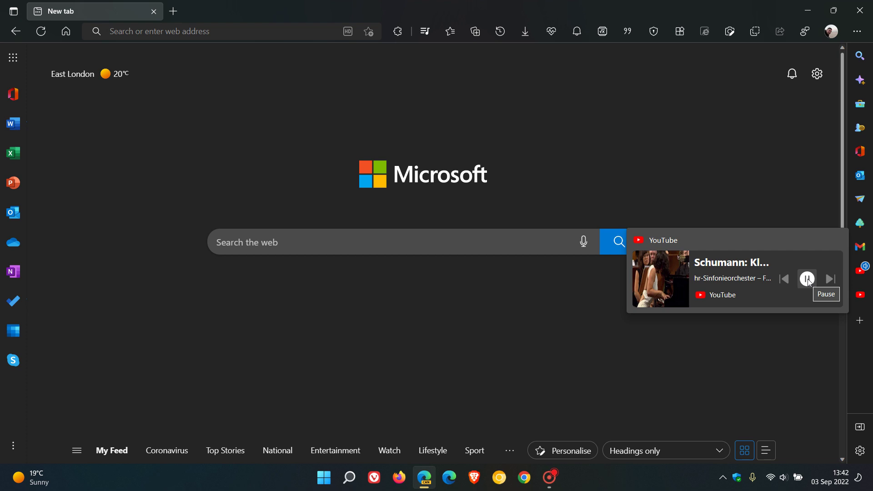
pyautogui.click(807, 279)
pyautogui.click(808, 279)
# Pause the Schumann video at 0:40, view Gmail in the side panel, then return to YouTube
pyautogui.click(807, 279)
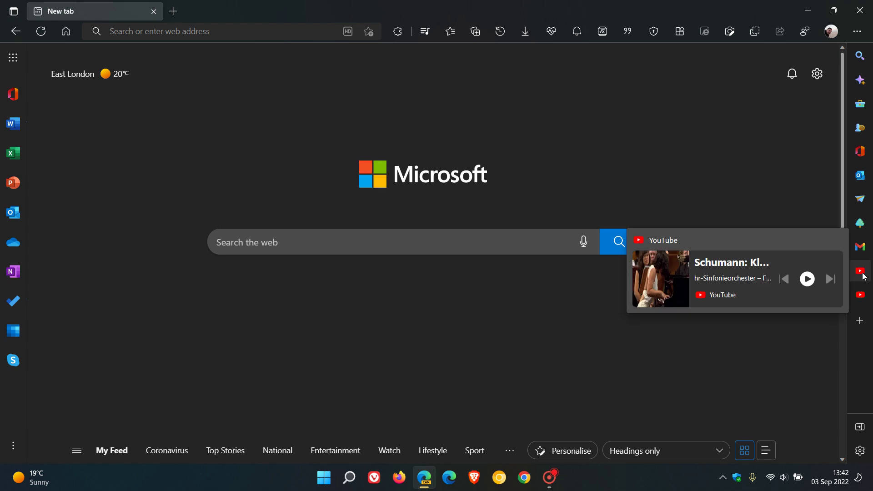
pyautogui.click(859, 246)
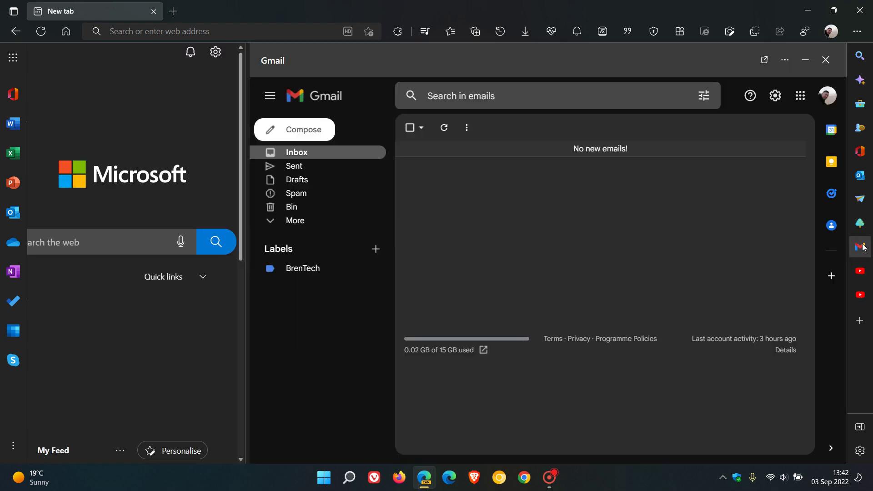
pyautogui.click(860, 272)
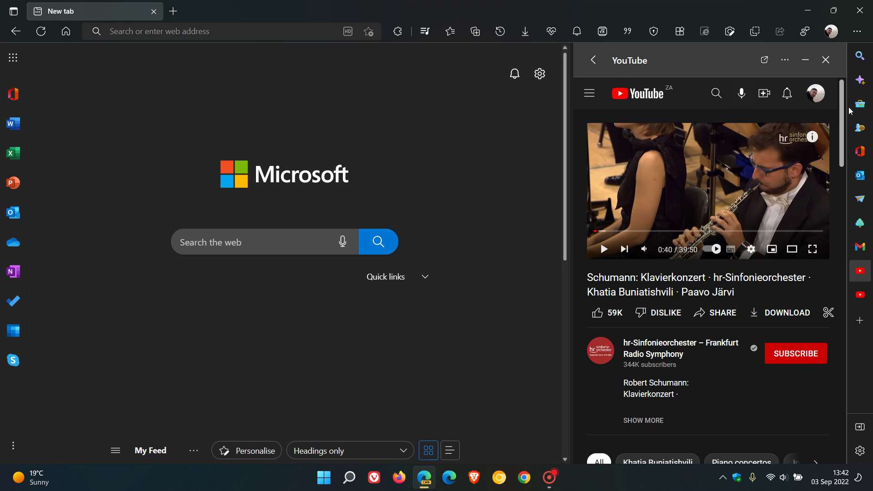
# In Customise sidebar, switch off the Gmail and YouTube apps and close the pane
pyautogui.click(859, 325)
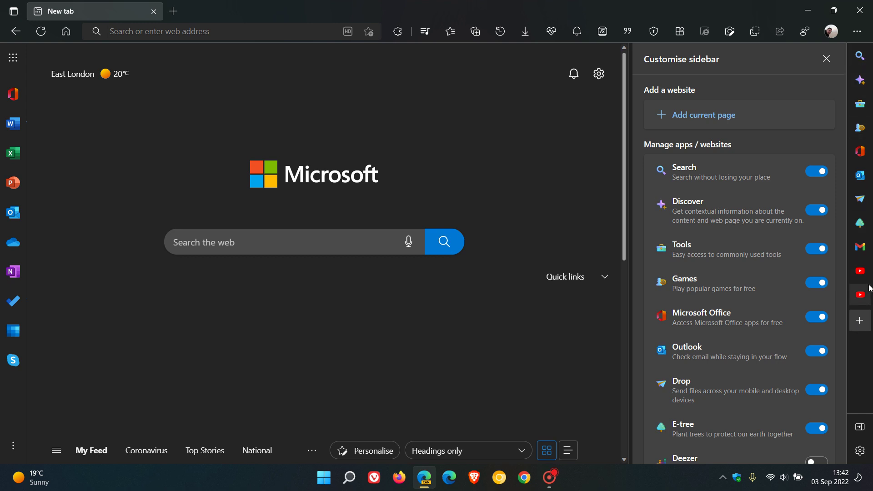
pyautogui.scroll(-7, 793, 281)
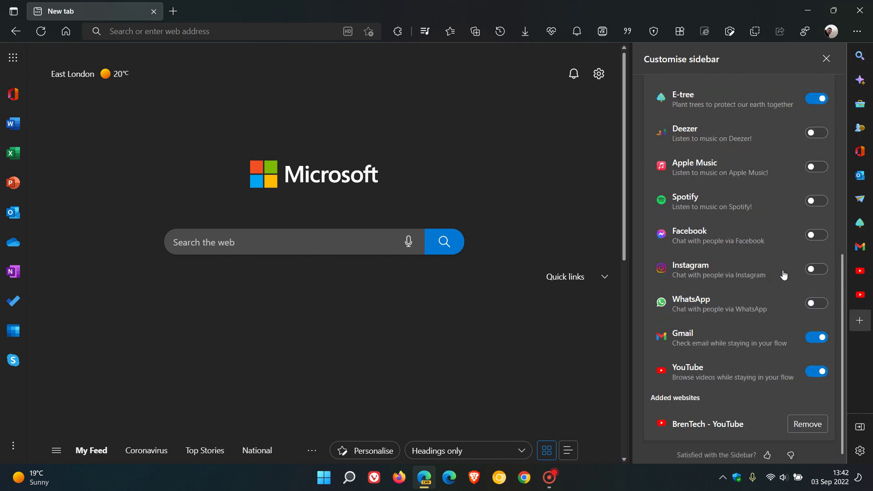
pyautogui.click(812, 337)
pyautogui.click(811, 372)
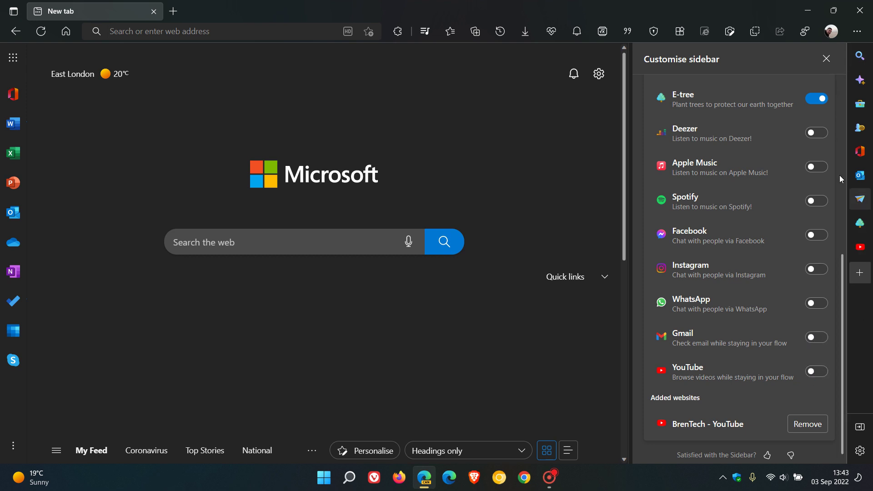
pyautogui.click(826, 60)
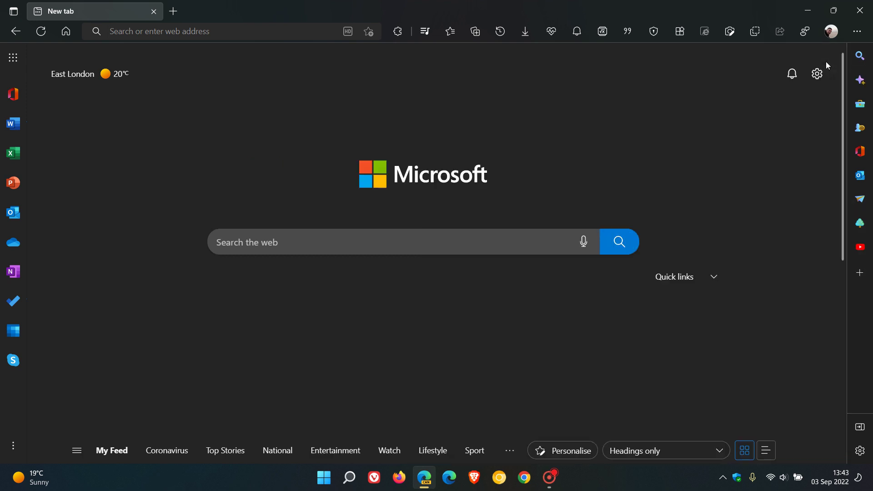